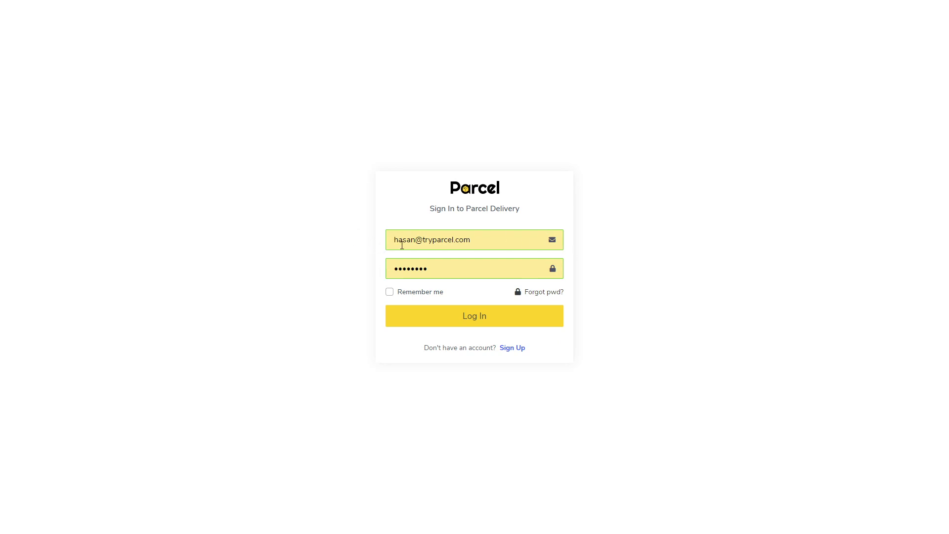
Log in to Parcel with the business account's email and password
{"action": "left_click", "coordinate": [475, 318]}
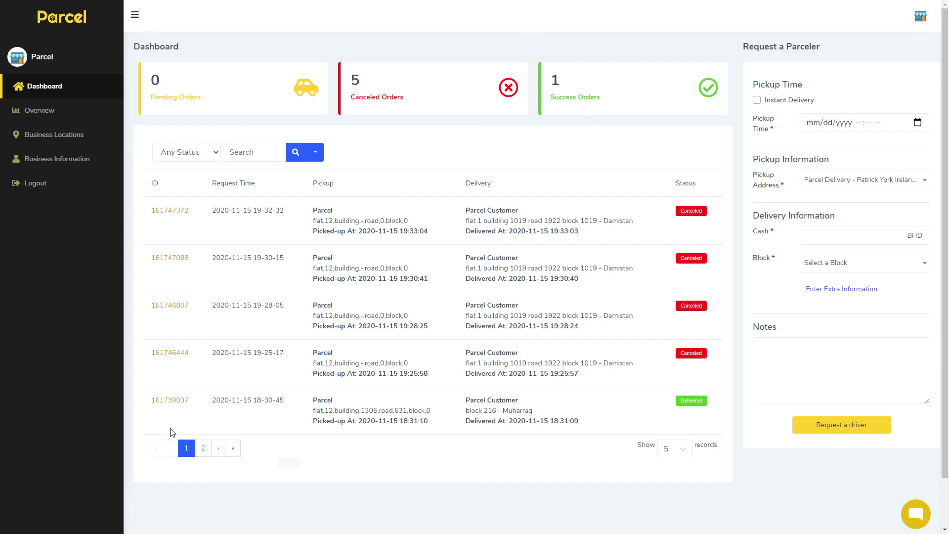
{"action": "left_click", "coordinate": [176, 405]}
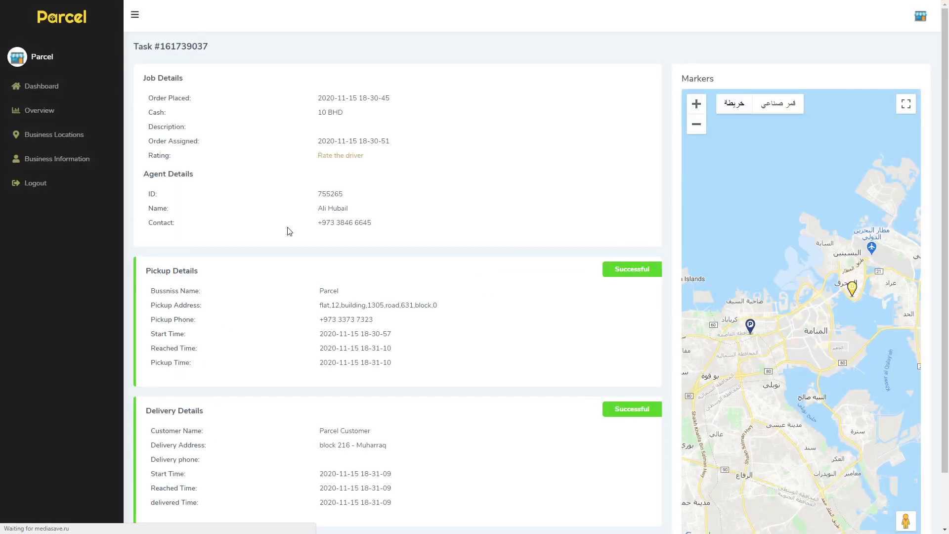
{"action": "left_click_drag", "start_coordinate": [369, 157], "coordinate": [311, 158]}
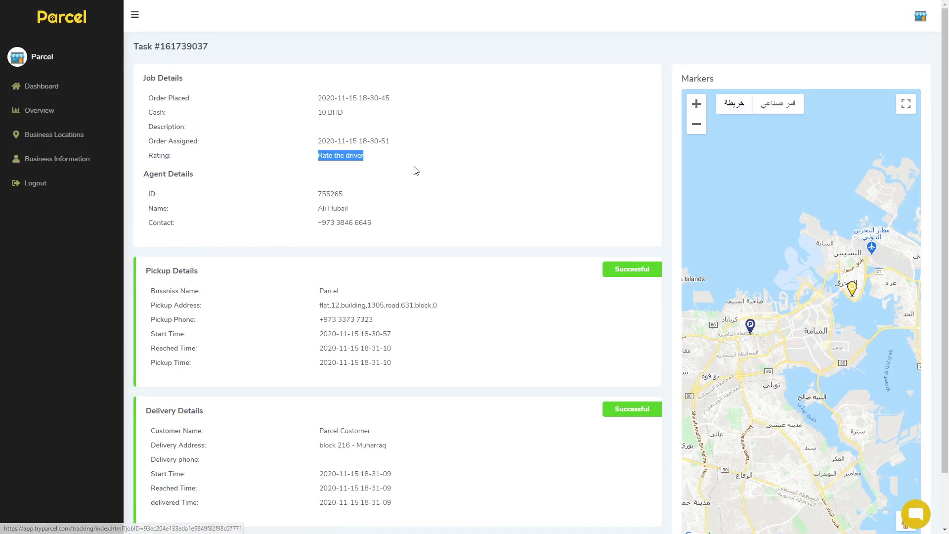
{"action": "left_click", "coordinate": [329, 159]}
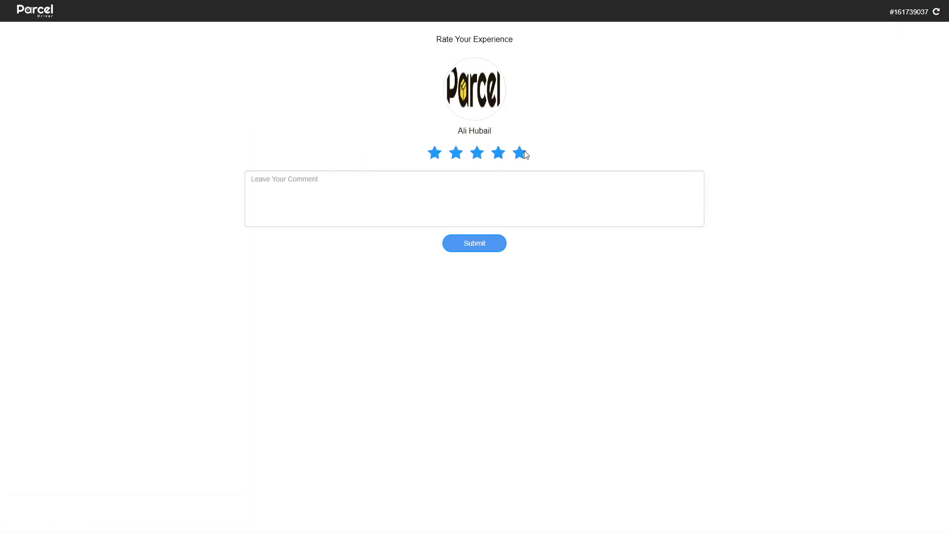
{"action": "left_click", "coordinate": [521, 155]}
{"action": "left_click", "coordinate": [435, 153]}
{"action": "key", "text": "F11"}
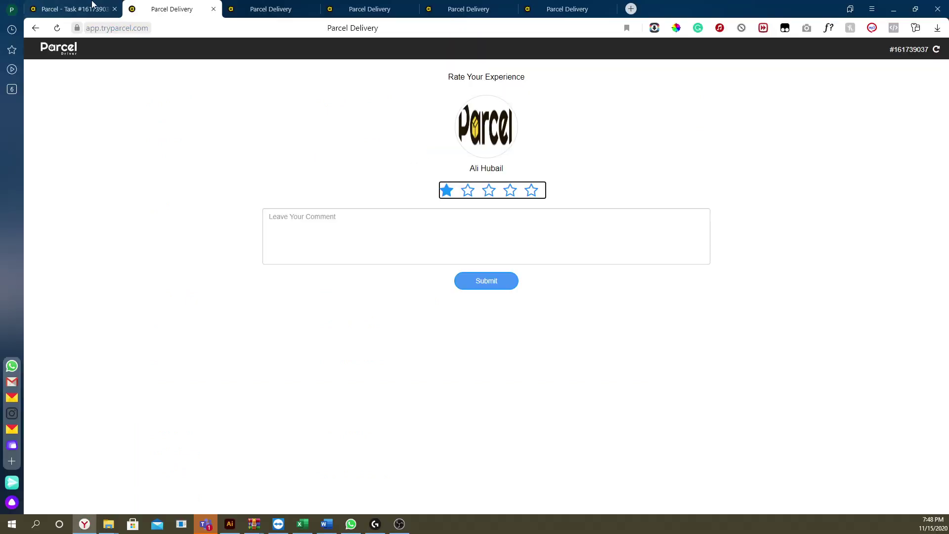
{"action": "left_click", "coordinate": [92, 4]}
{"action": "key", "text": "F11"}
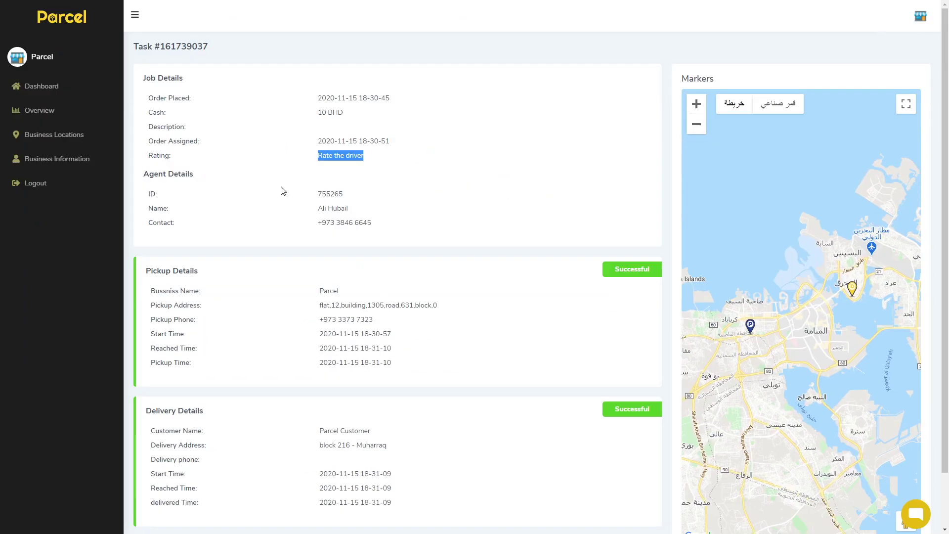
{"action": "left_click", "coordinate": [63, 93]}
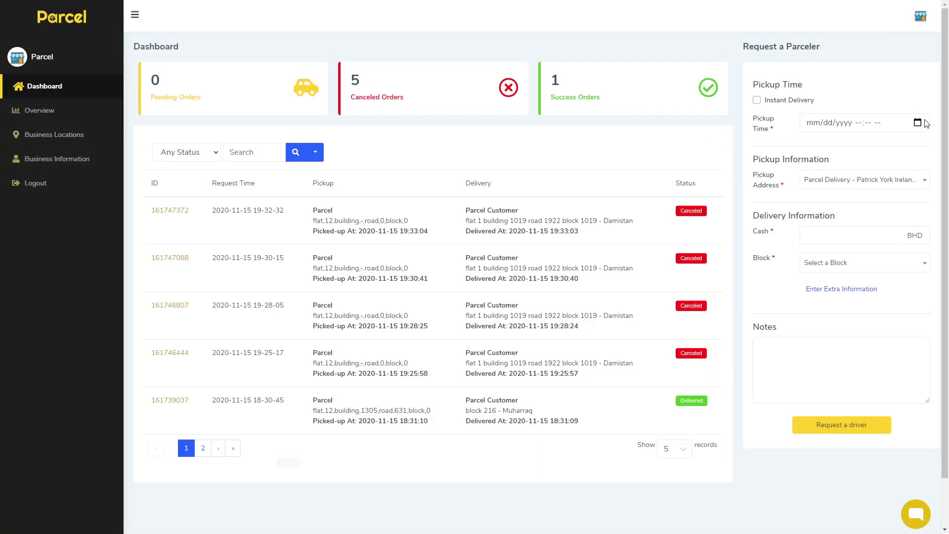
Set the pickup time to 11/19/2020 07:48 PM and keep the existing pickup address
{"action": "left_click", "coordinate": [918, 123]}
{"action": "left_click", "coordinate": [805, 203]}
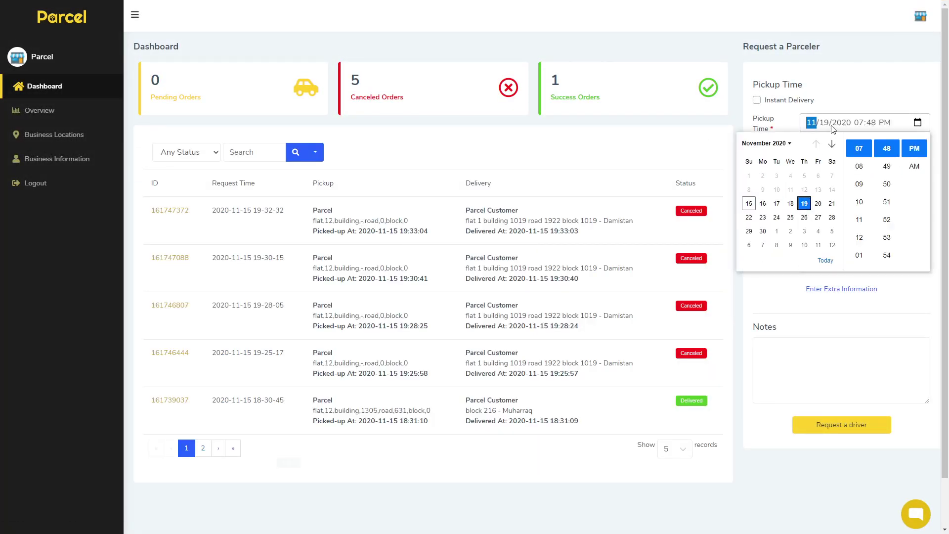
{"action": "left_click", "coordinate": [832, 91]}
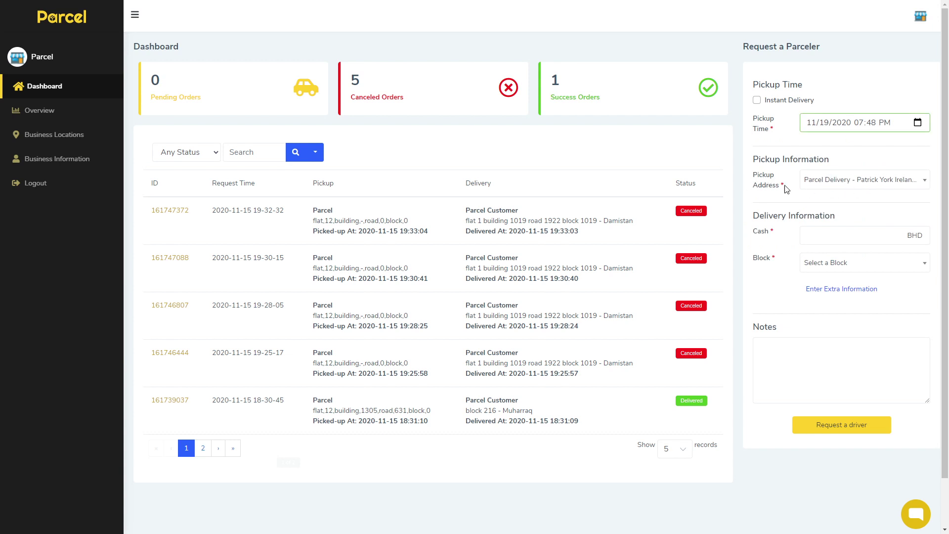
{"action": "left_click", "coordinate": [883, 182]}
{"action": "left_click", "coordinate": [838, 153]}
Enter 10 BHD cash to collect and choose block 1019 - Damistan
{"action": "left_click", "coordinate": [839, 236]}
{"action": "type", "text": "10"}
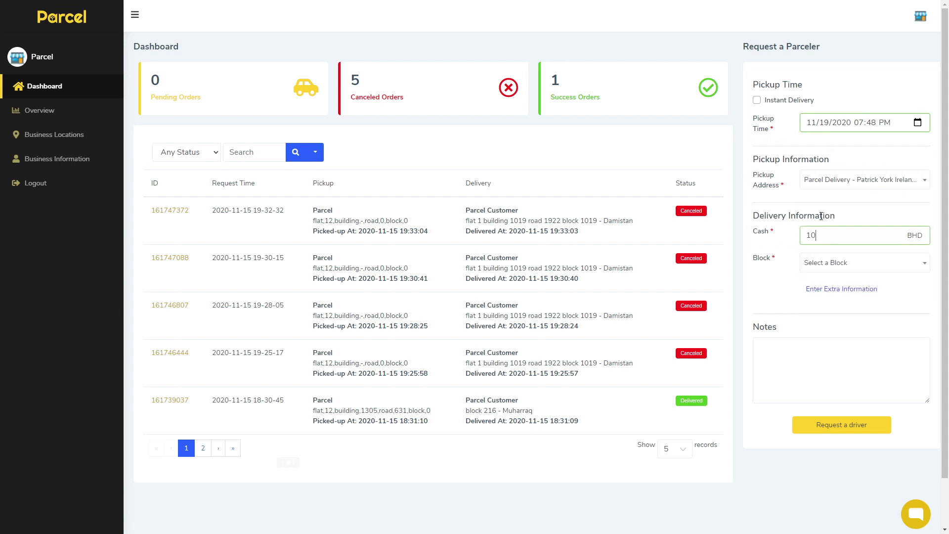
{"action": "left_click", "coordinate": [840, 270]}
{"action": "type", "text": "1019"}
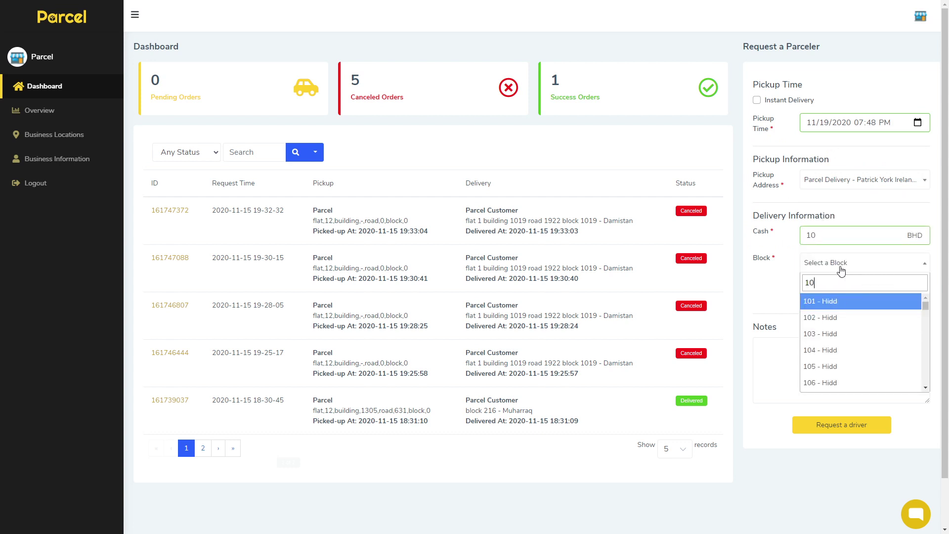
{"action": "left_click", "coordinate": [847, 302]}
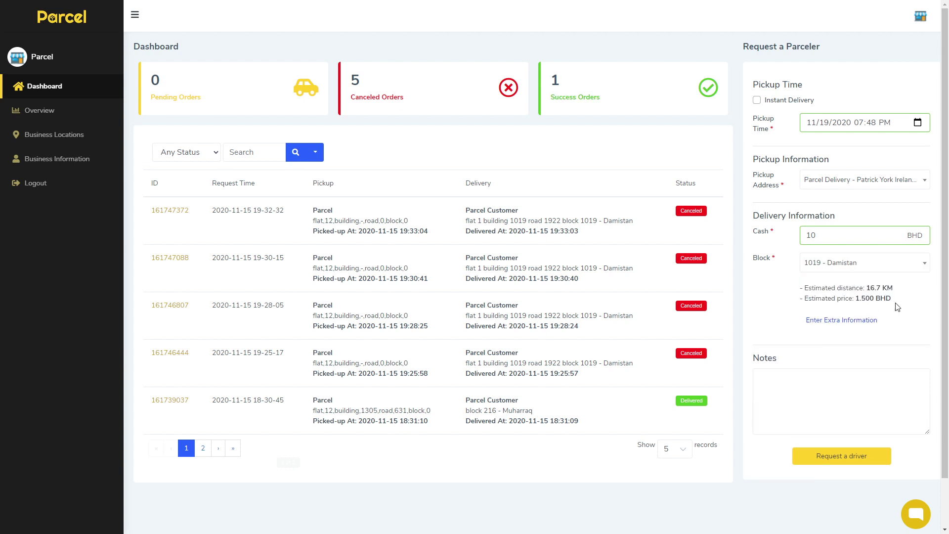
{"action": "left_click", "coordinate": [827, 320]}
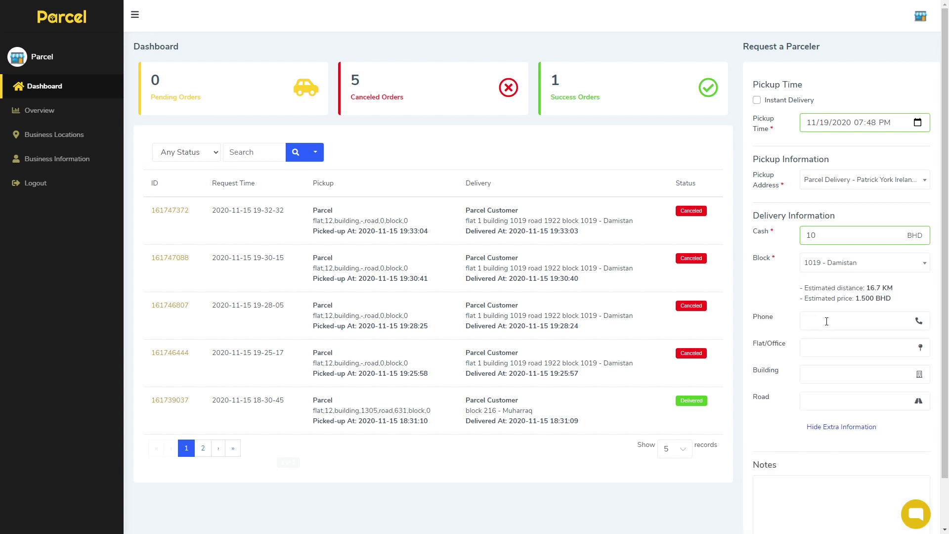
Fill the delivery phone, flat 1, building 1019 and road 1922 from suggestions
{"action": "left_click", "coordinate": [825, 349]}
{"action": "left_click", "coordinate": [820, 371]}
{"action": "left_click", "coordinate": [820, 374]}
{"action": "left_click", "coordinate": [818, 401]}
{"action": "left_click", "coordinate": [818, 396]}
{"action": "left_click", "coordinate": [819, 423]}
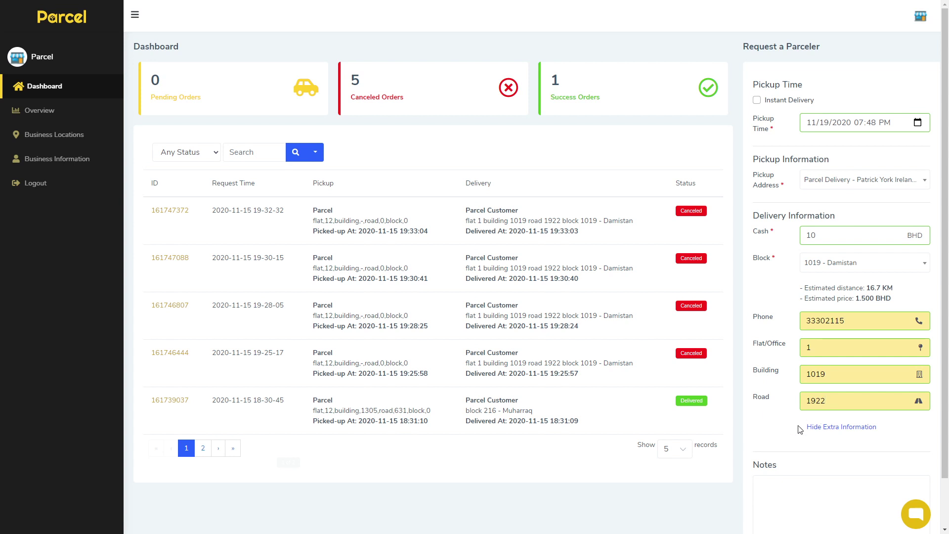
{"action": "scroll", "coordinate": [815, 435], "scroll_direction": "down", "scroll_amount": 1}
{"action": "left_click", "coordinate": [840, 450]}
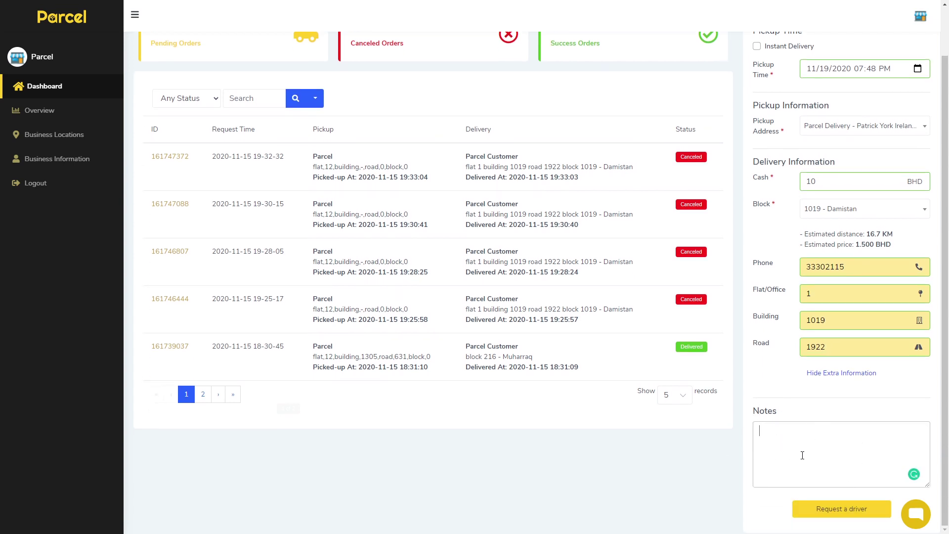
Turn on Instant Delivery and submit the driver request
{"action": "left_click", "coordinate": [813, 510]}
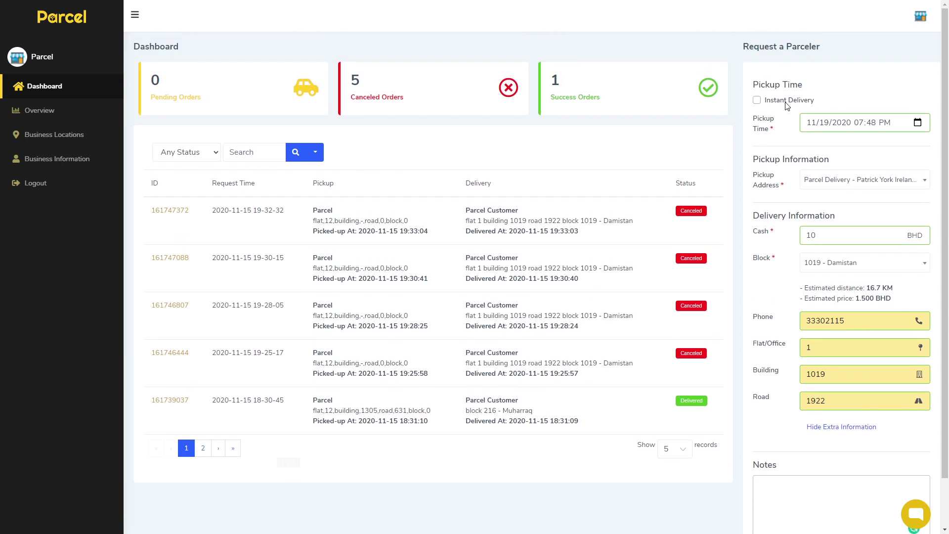
{"action": "left_click", "coordinate": [757, 100]}
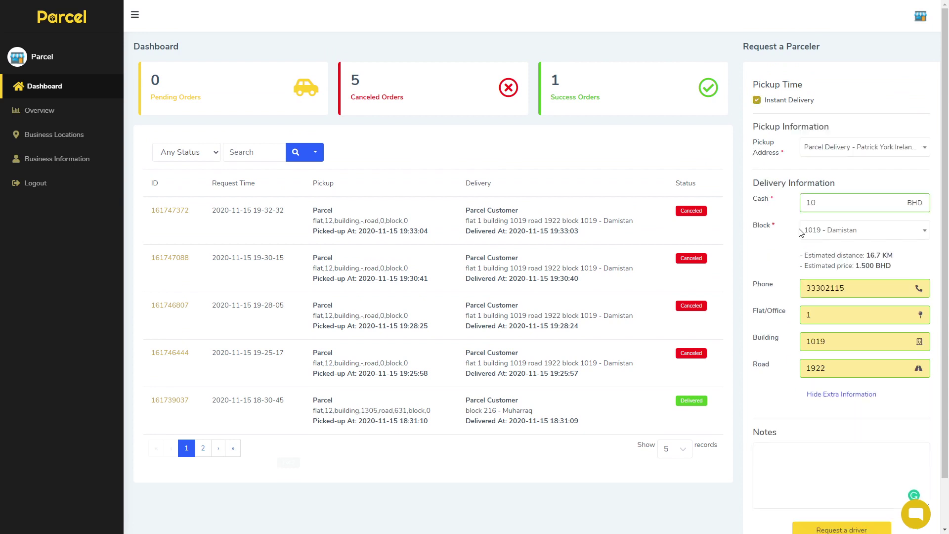
{"action": "scroll", "coordinate": [758, 102], "scroll_direction": "down", "scroll_amount": 2}
{"action": "left_click", "coordinate": [846, 477]}
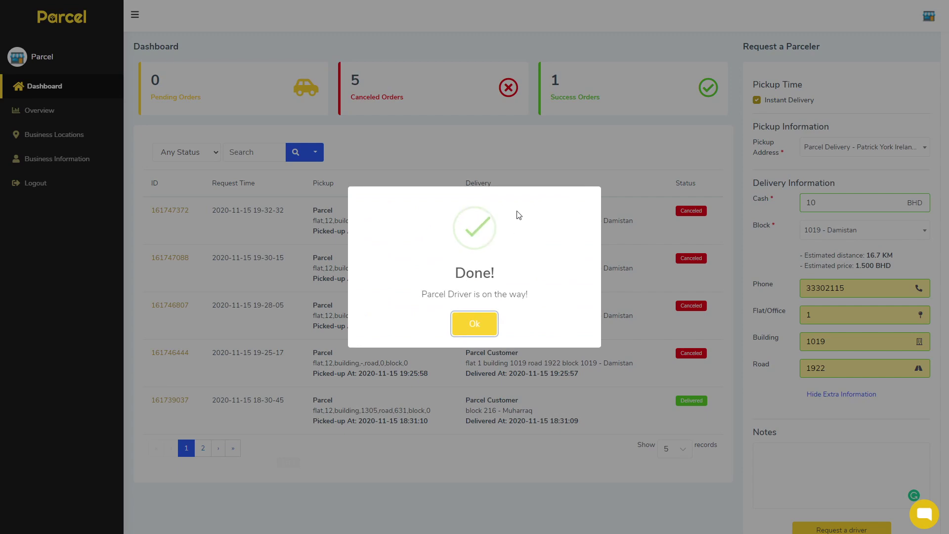
Dismiss the Done! message and open task #161750239's details
{"action": "left_click", "coordinate": [478, 327]}
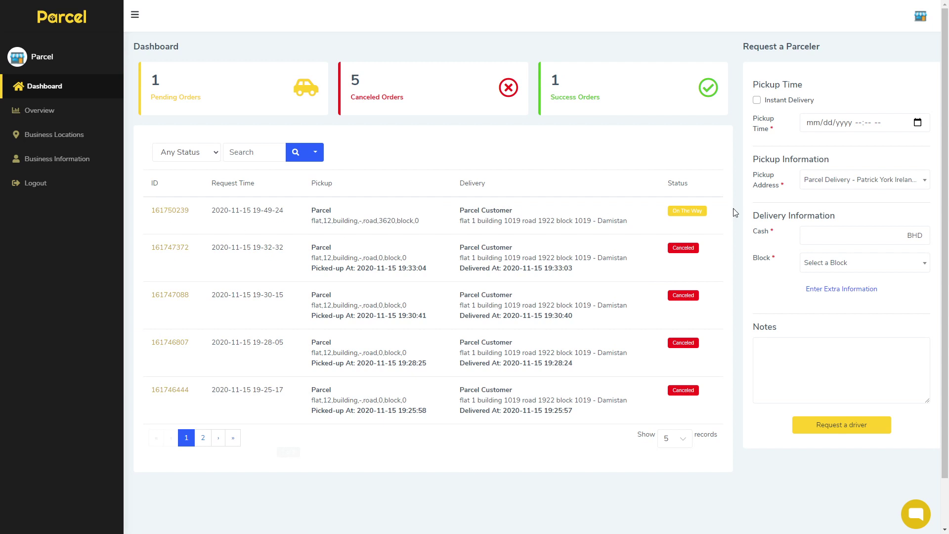
{"action": "left_click", "coordinate": [172, 213]}
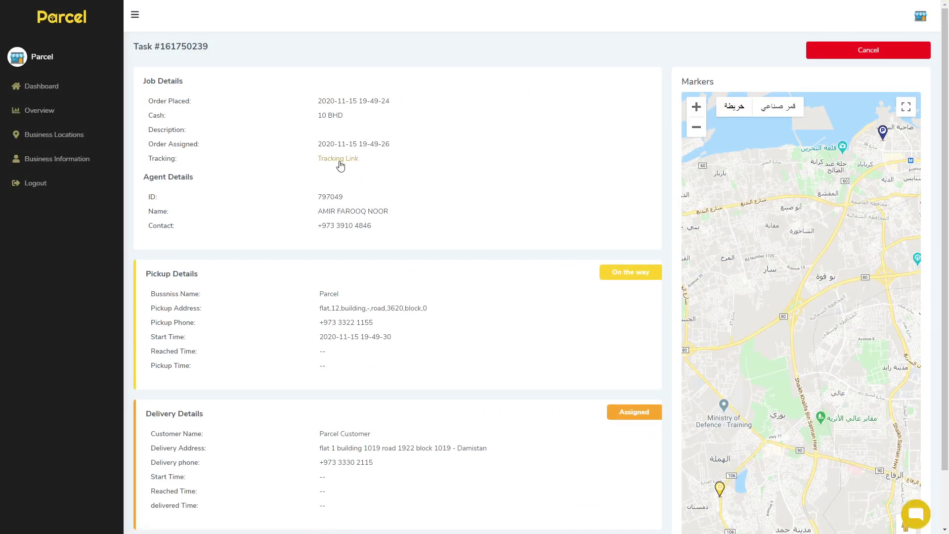
Open the live tracking page for #161750239 and select its web address
{"action": "left_click", "coordinate": [335, 160]}
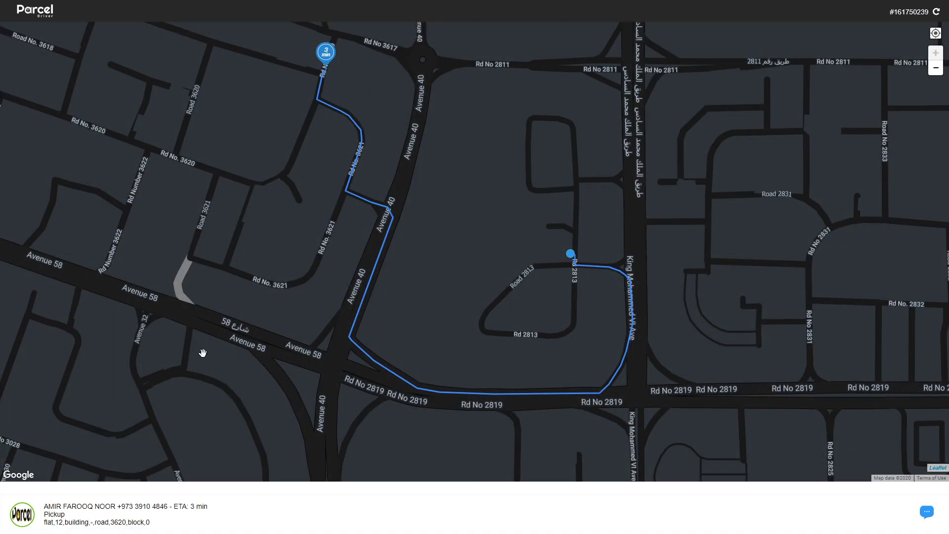
{"action": "key", "text": "F11"}
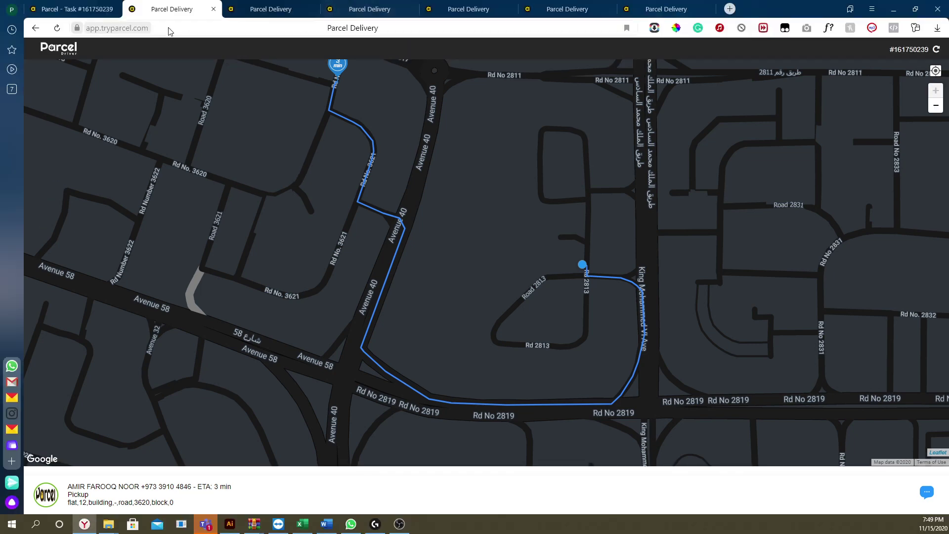
{"action": "left_click", "coordinate": [292, 31]}
{"action": "left_click_drag", "start_coordinate": [292, 27], "coordinate": [86, 28]}
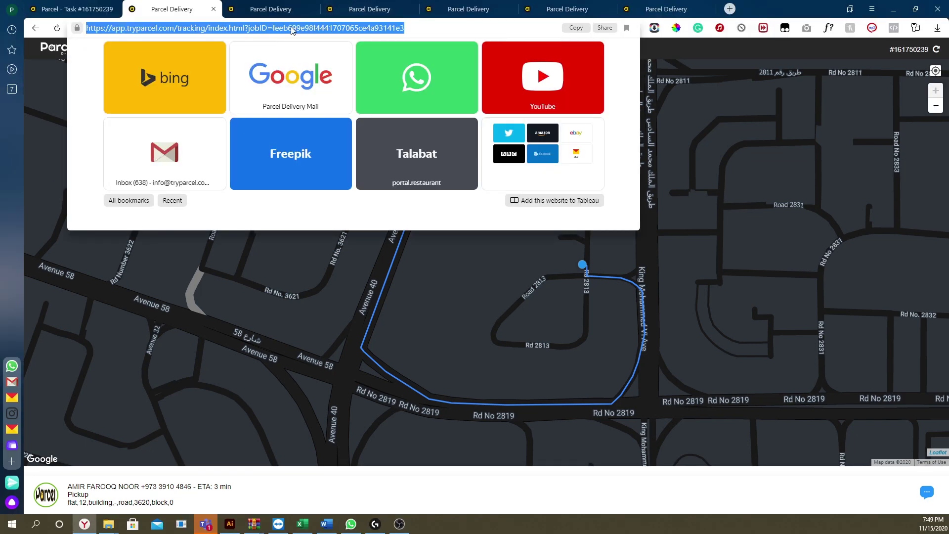
Cancel task #161750239 from its details page and dismiss the Canceled! message
{"action": "left_click", "coordinate": [74, 9]}
{"action": "key", "text": "F11"}
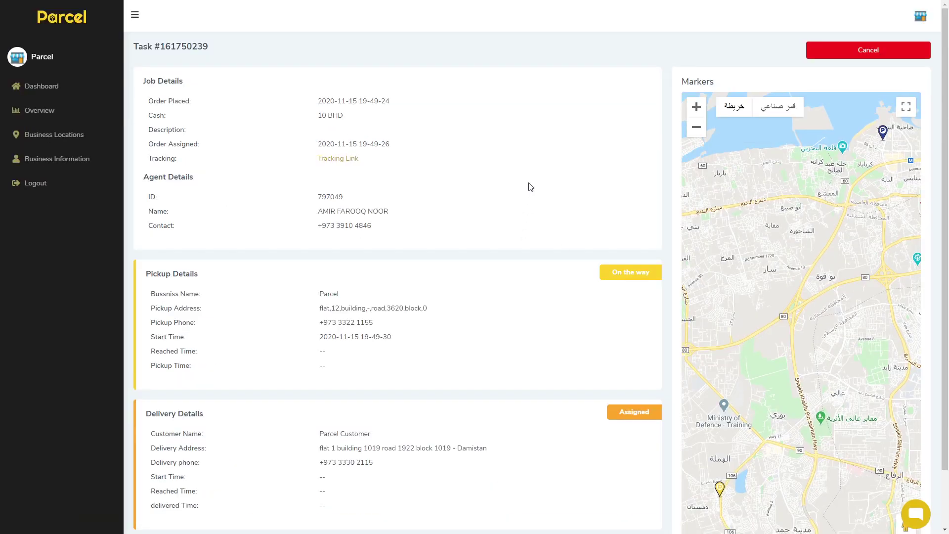
{"action": "left_click", "coordinate": [863, 55]}
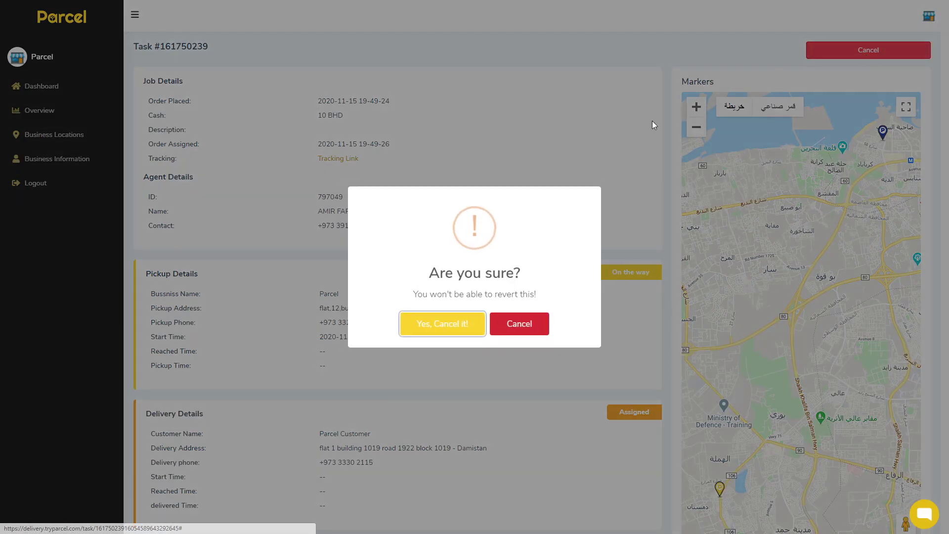
{"action": "left_click", "coordinate": [443, 323]}
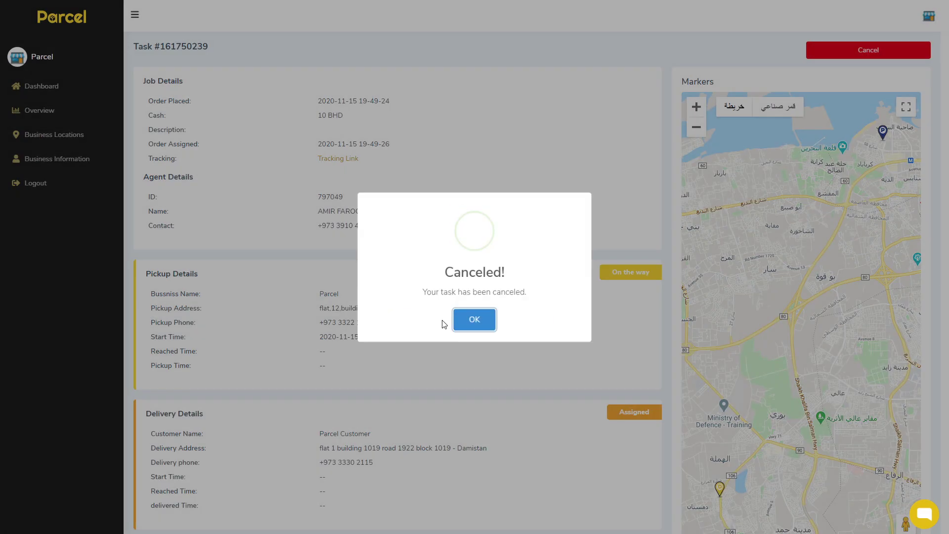
{"action": "left_click", "coordinate": [475, 327]}
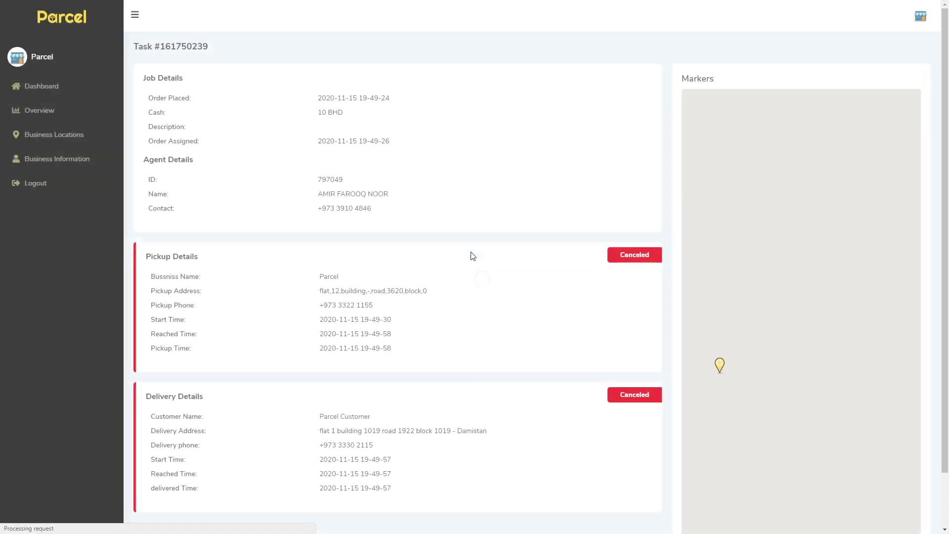
Go to the Overview page for the 11/08/2020 - 11/14/2020 period
{"action": "left_click", "coordinate": [44, 110]}
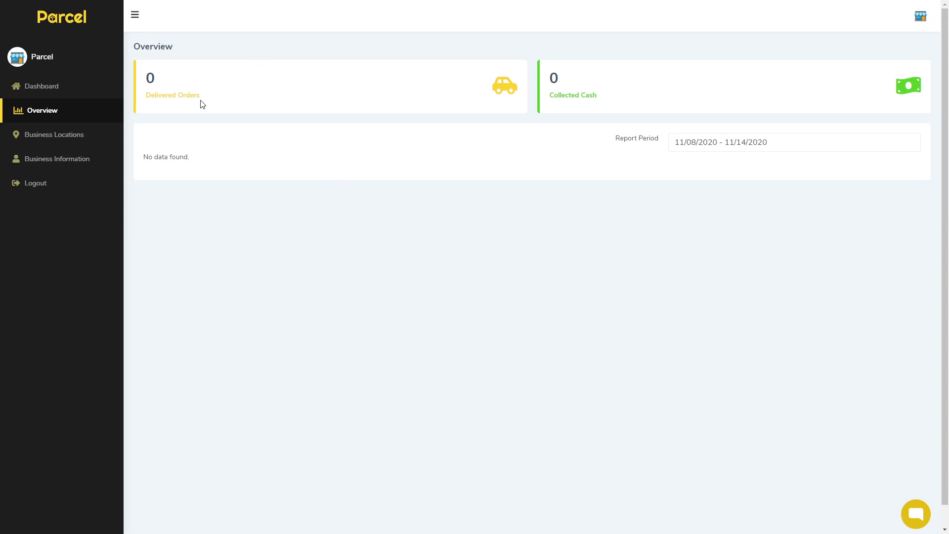
{"action": "left_click_drag", "start_coordinate": [589, 93], "coordinate": [551, 77]}
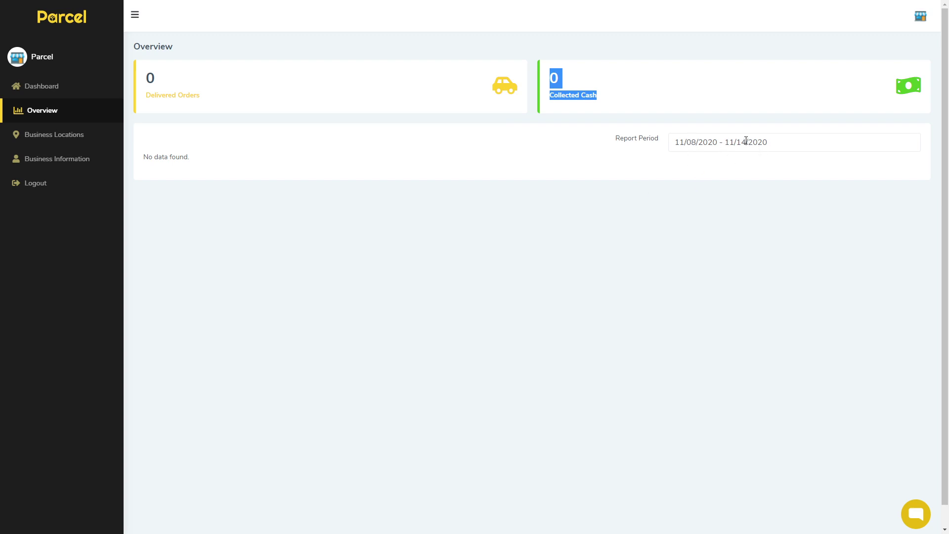
Start a new business location and name it 'Parcel new location'
{"action": "left_click", "coordinate": [66, 139]}
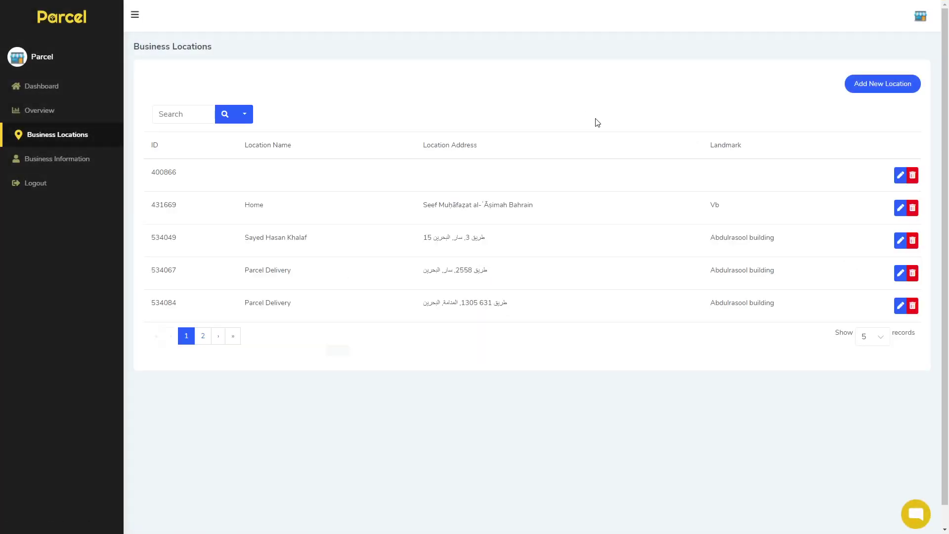
{"action": "left_click", "coordinate": [878, 85]}
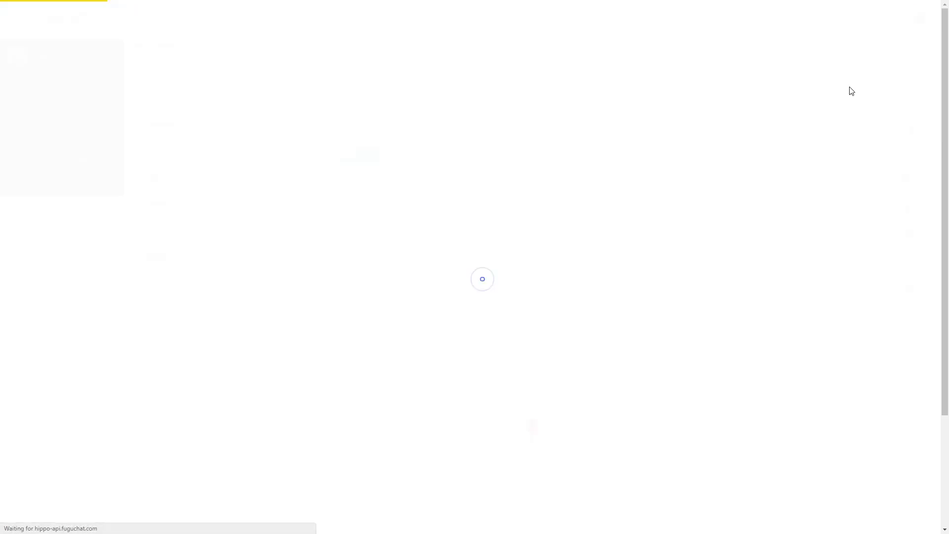
{"action": "left_click", "coordinate": [367, 98]}
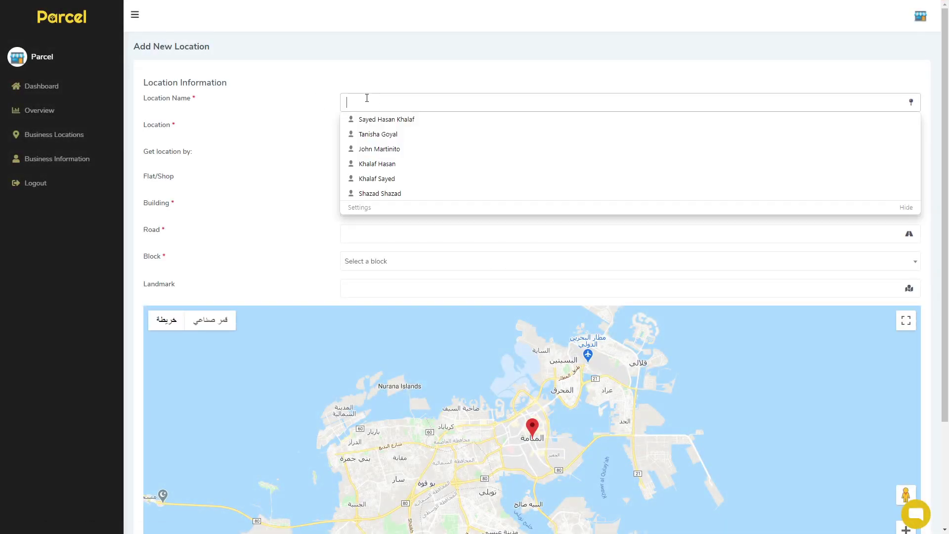
{"action": "type", "text": "Parxce"}
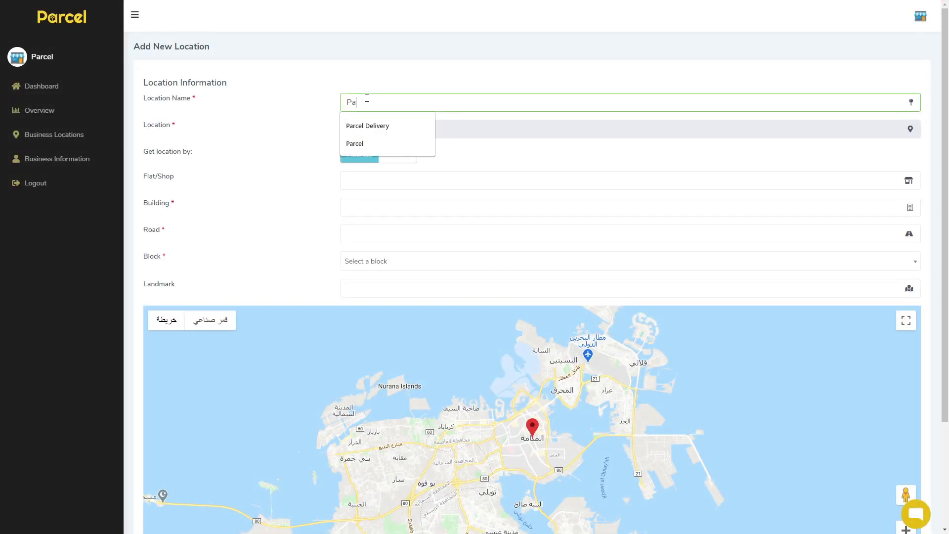
{"action": "key", "text": "BackSpace"}
{"action": "type", "text": "cel"}
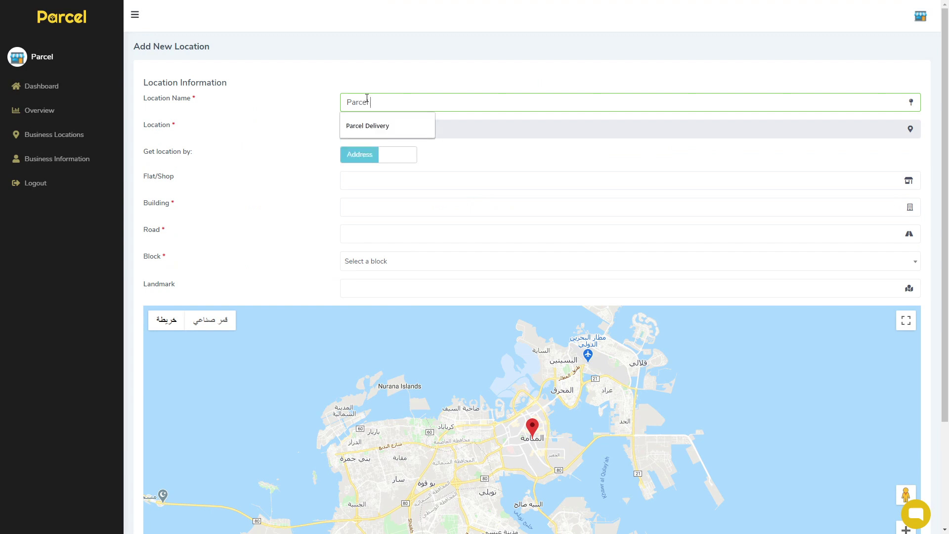
{"action": "type", "text": " new location"}
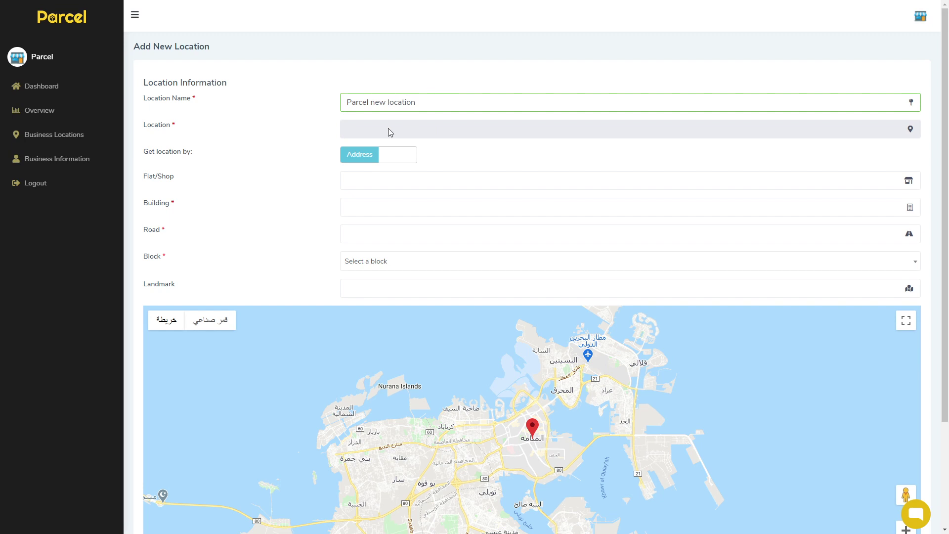
{"action": "left_click", "coordinate": [372, 177]}
{"action": "left_click", "coordinate": [360, 204]}
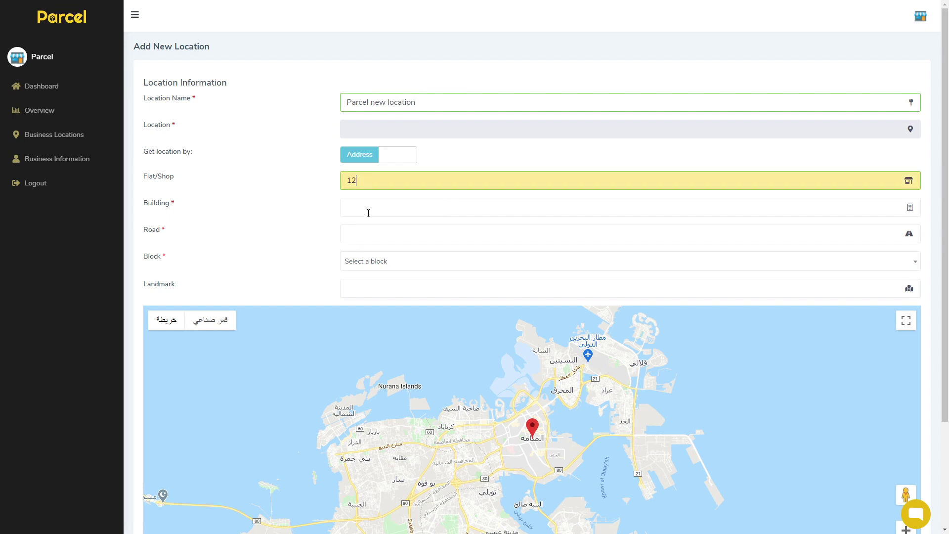
{"action": "left_click", "coordinate": [368, 210]}
{"action": "left_click", "coordinate": [368, 228]}
{"action": "left_click", "coordinate": [369, 235]}
{"action": "left_click", "coordinate": [367, 252]}
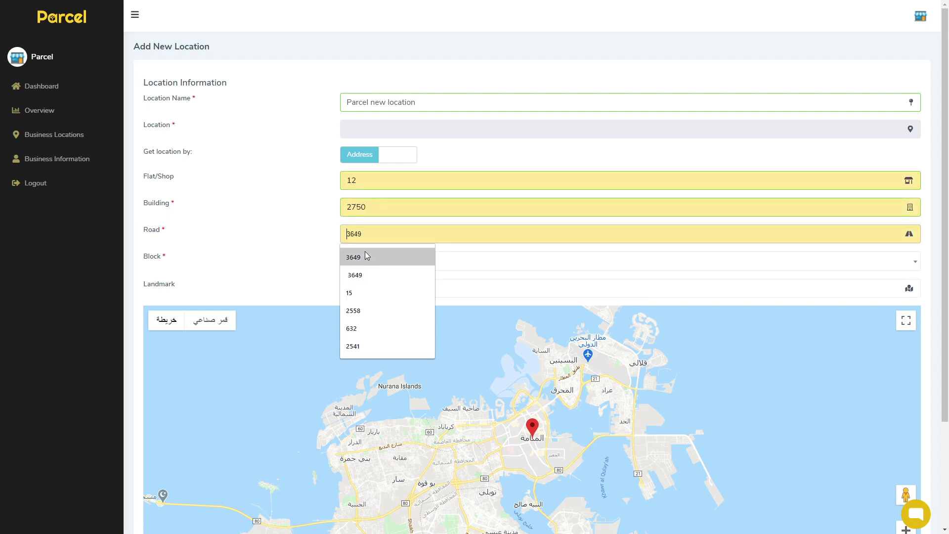
{"action": "left_click", "coordinate": [370, 262]}
{"action": "type", "text": "436"}
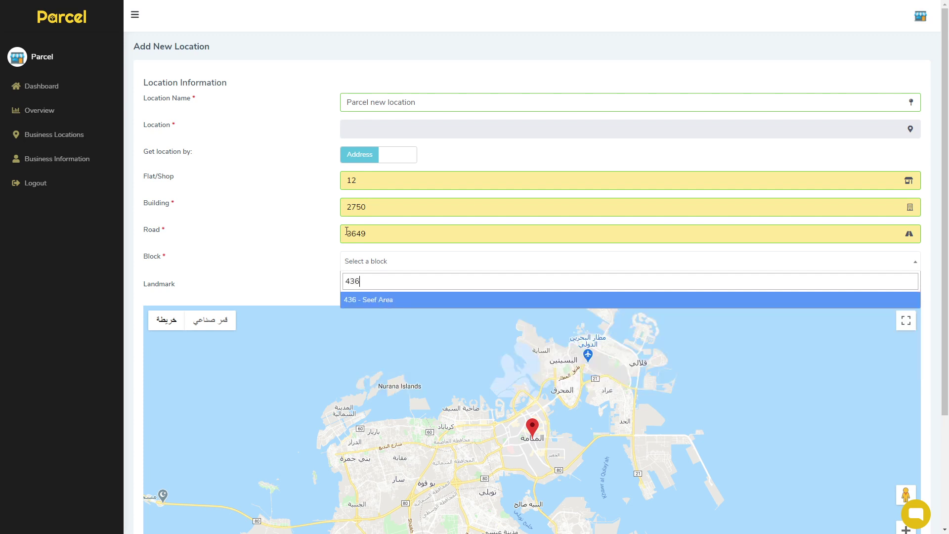
{"action": "left_click", "coordinate": [362, 307]}
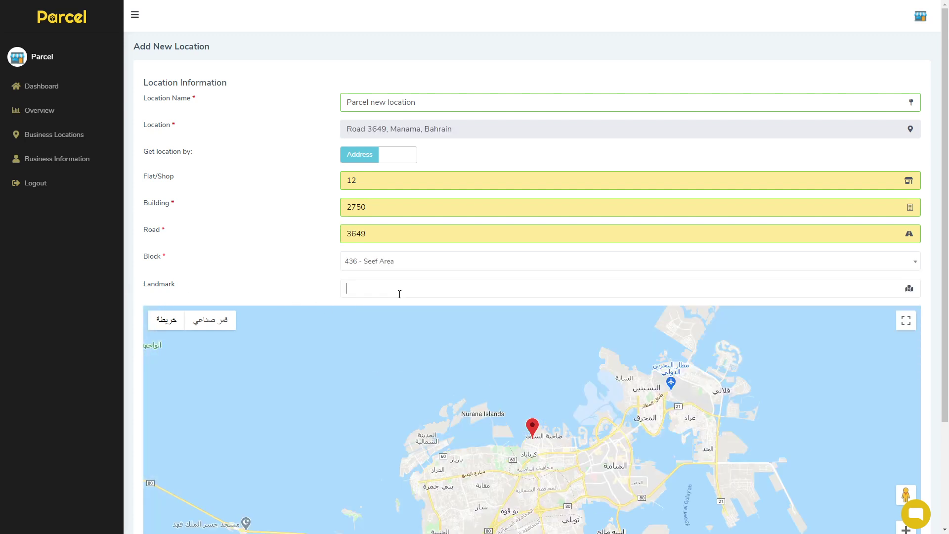
{"action": "left_click", "coordinate": [400, 294]}
{"action": "left_click", "coordinate": [376, 316]}
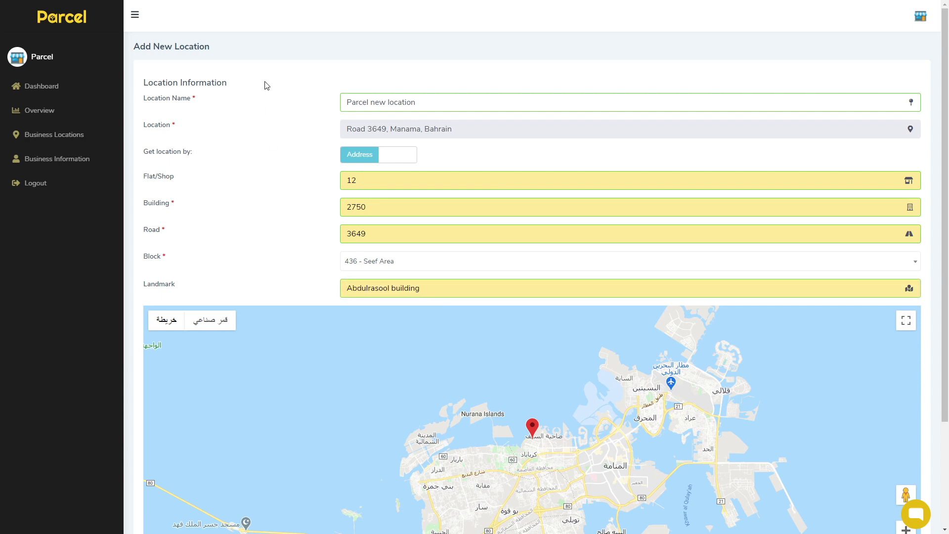
{"action": "scroll", "coordinate": [293, 174], "scroll_direction": "down", "scroll_amount": 3}
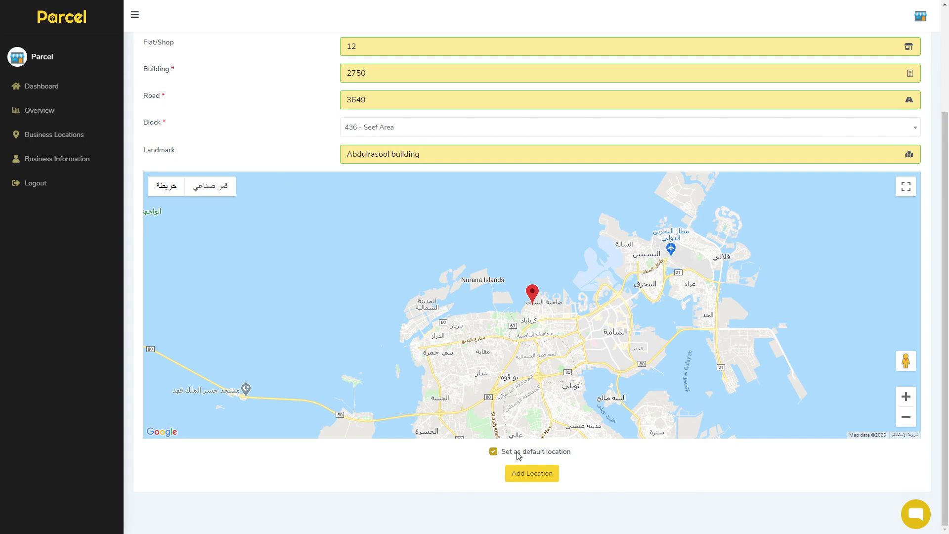
{"action": "scroll", "coordinate": [483, 449], "scroll_direction": "up", "scroll_amount": 3}
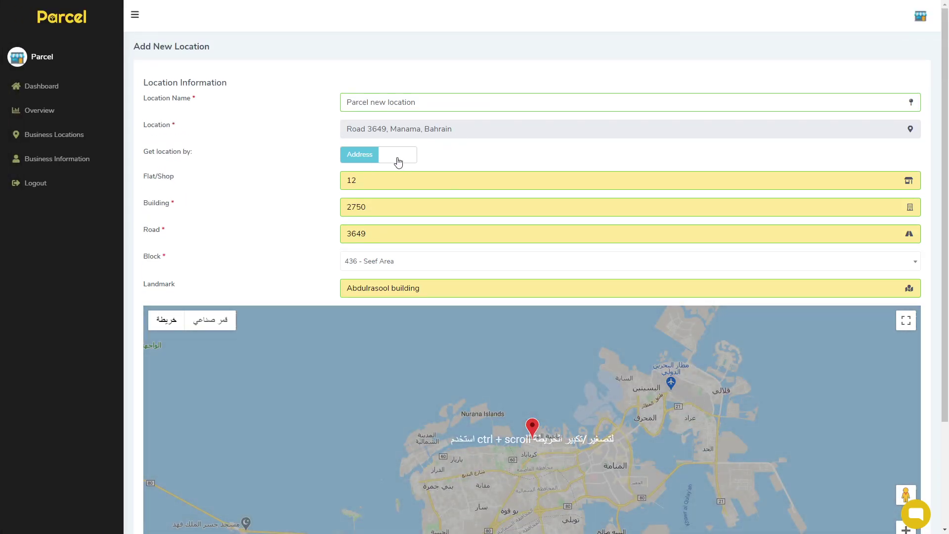
{"action": "left_click", "coordinate": [395, 160]}
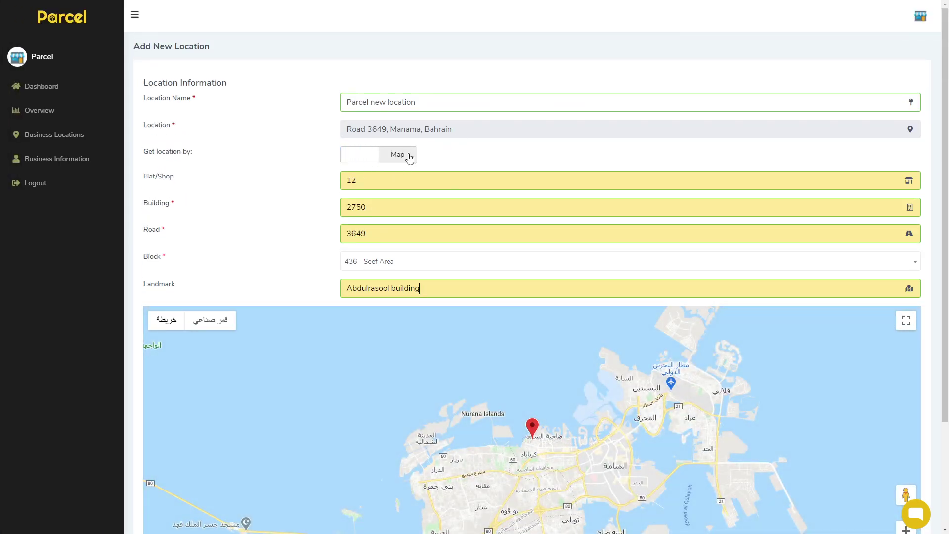
{"action": "left_click_drag", "start_coordinate": [533, 443], "coordinate": [622, 423]}
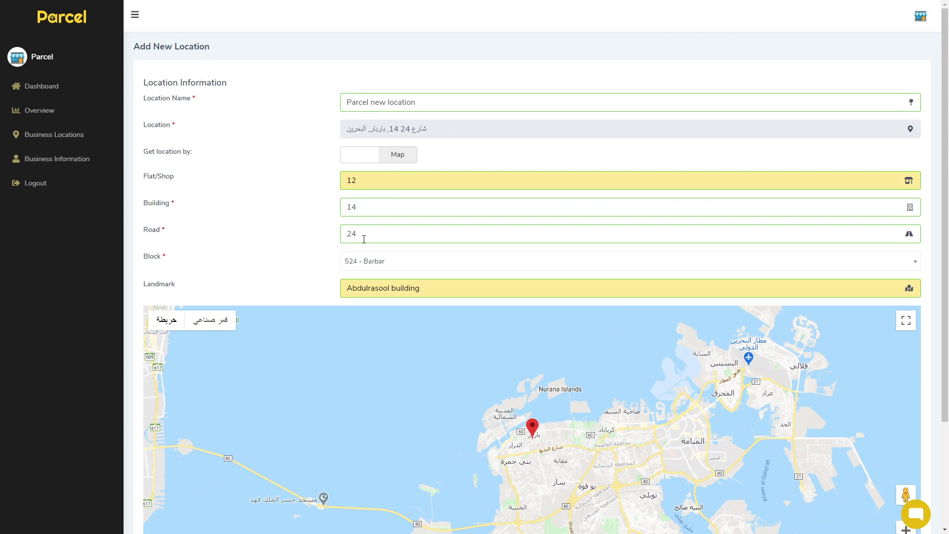
{"action": "scroll", "coordinate": [271, 212], "scroll_direction": "down", "scroll_amount": 3}
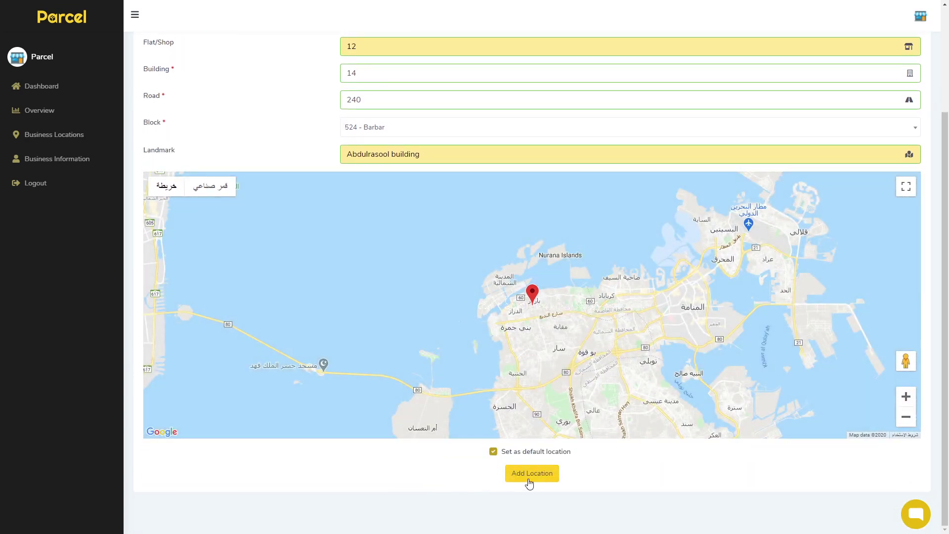
{"action": "left_click", "coordinate": [528, 475]}
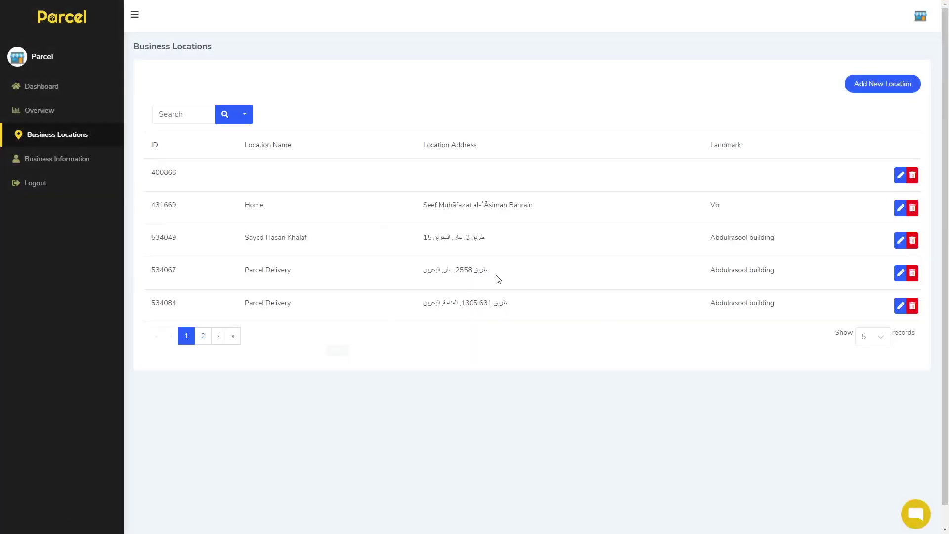
Go through the Dashboard to the Business Information page with email and phone fields
{"action": "left_click", "coordinate": [42, 88]}
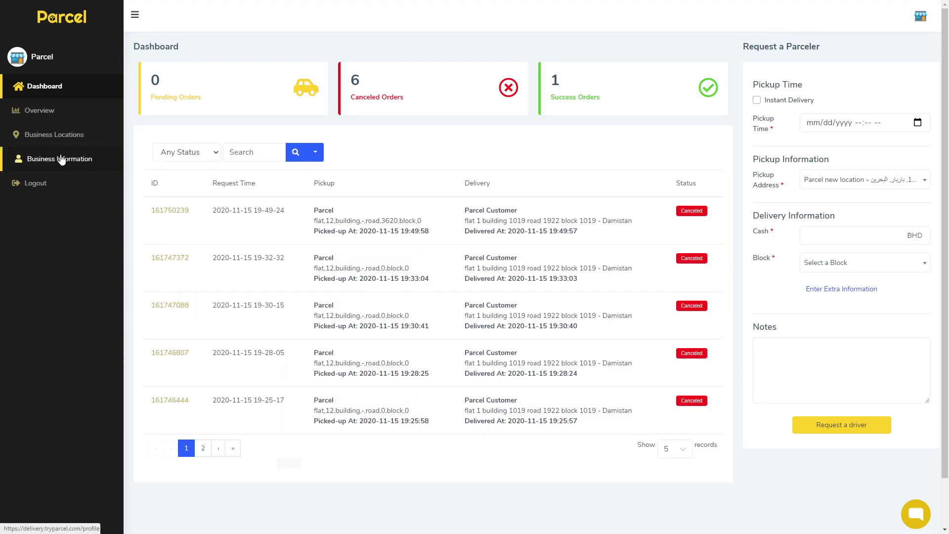
{"action": "left_click", "coordinate": [47, 165]}
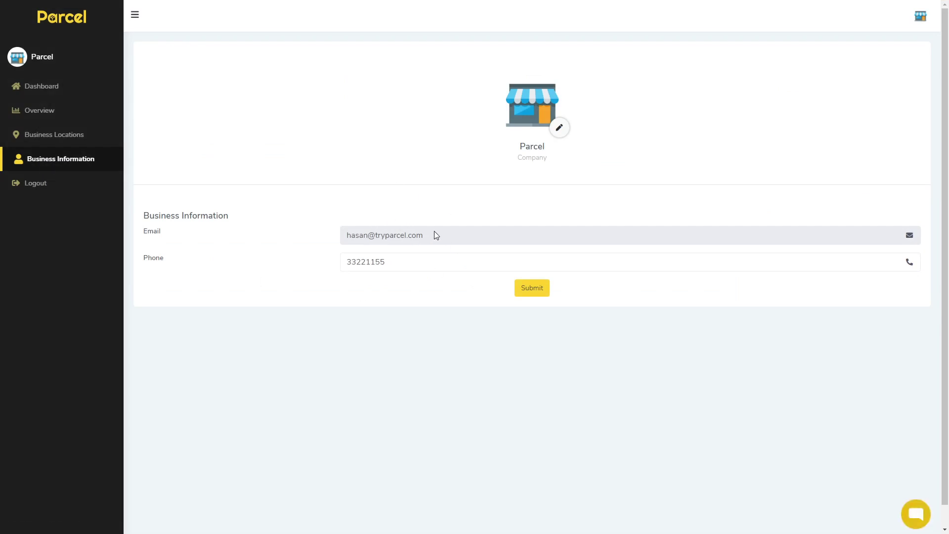
In the Business Information form, overwrite the existing Phone field value with the new business phone number
{"action": "left_click_drag", "start_coordinate": [353, 236], "coordinate": [346, 235]}
{"action": "left_click_drag", "start_coordinate": [407, 263], "coordinate": [311, 258]}
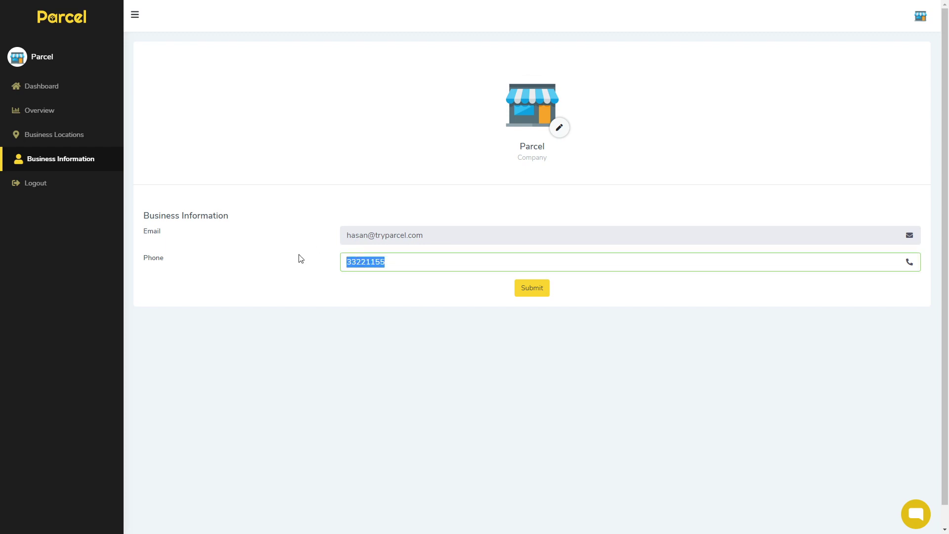
{"action": "type", "text": "36652214"}
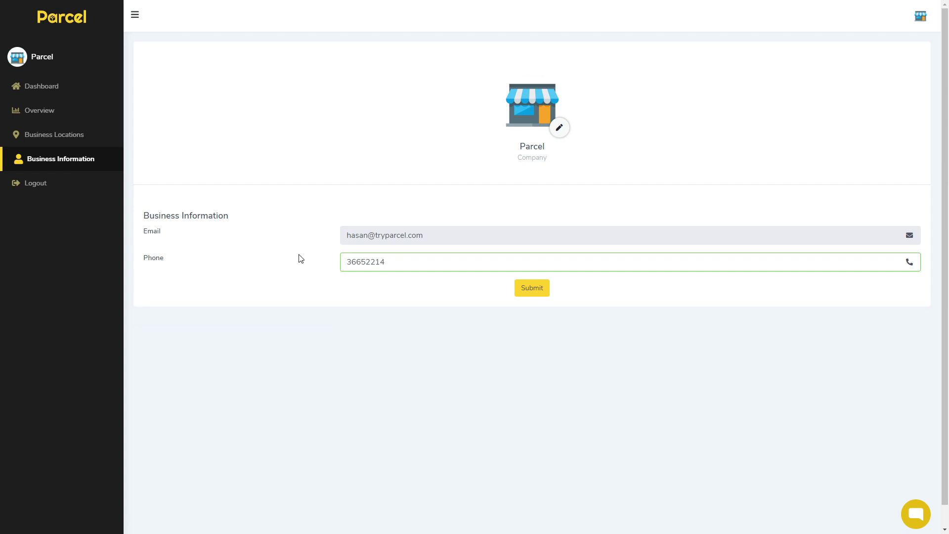